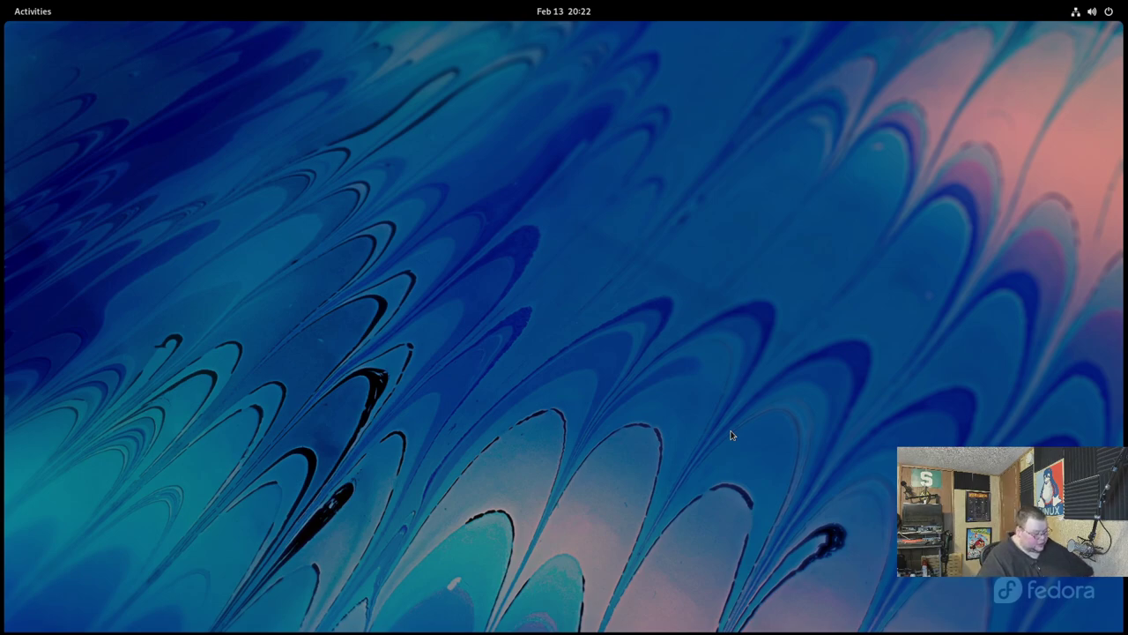
- Switch to Firefox and review Extension Manager's Flathub page, including its additional information and command line install instructions
key(super)
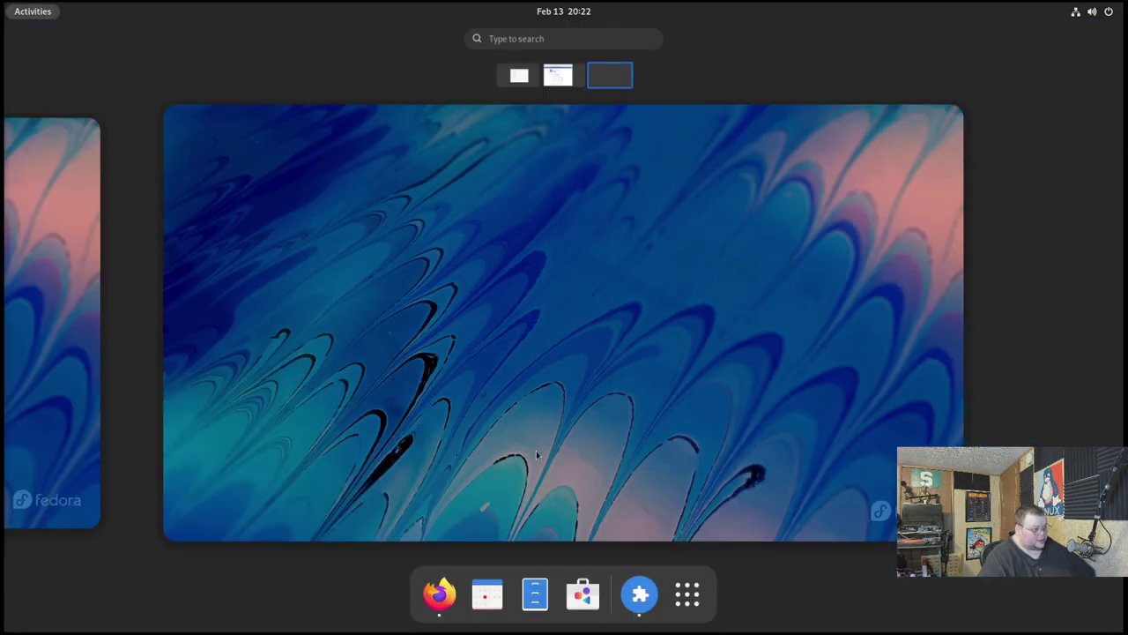
click(52, 418)
click(425, 327)
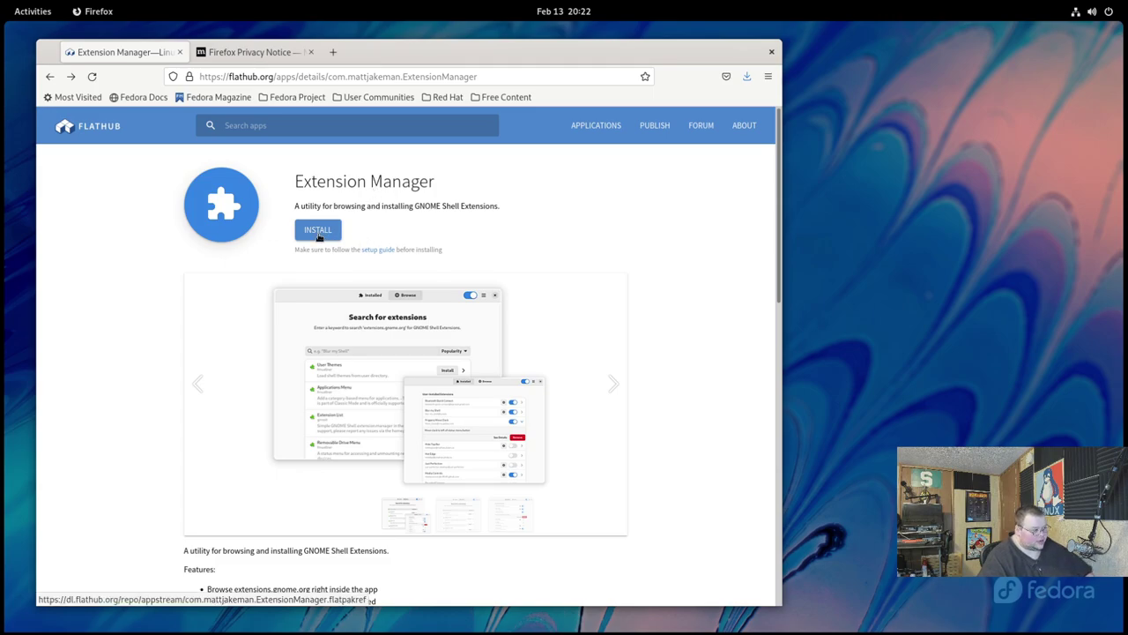
scroll(448, 398, down, 10)
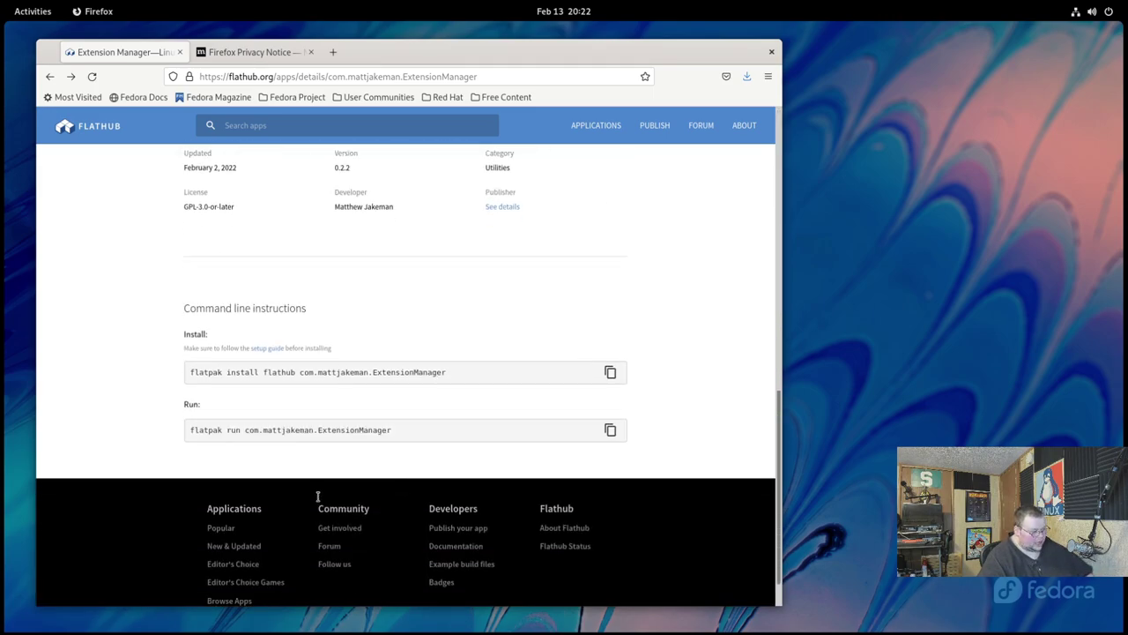
scroll(445, 450, up, 3)
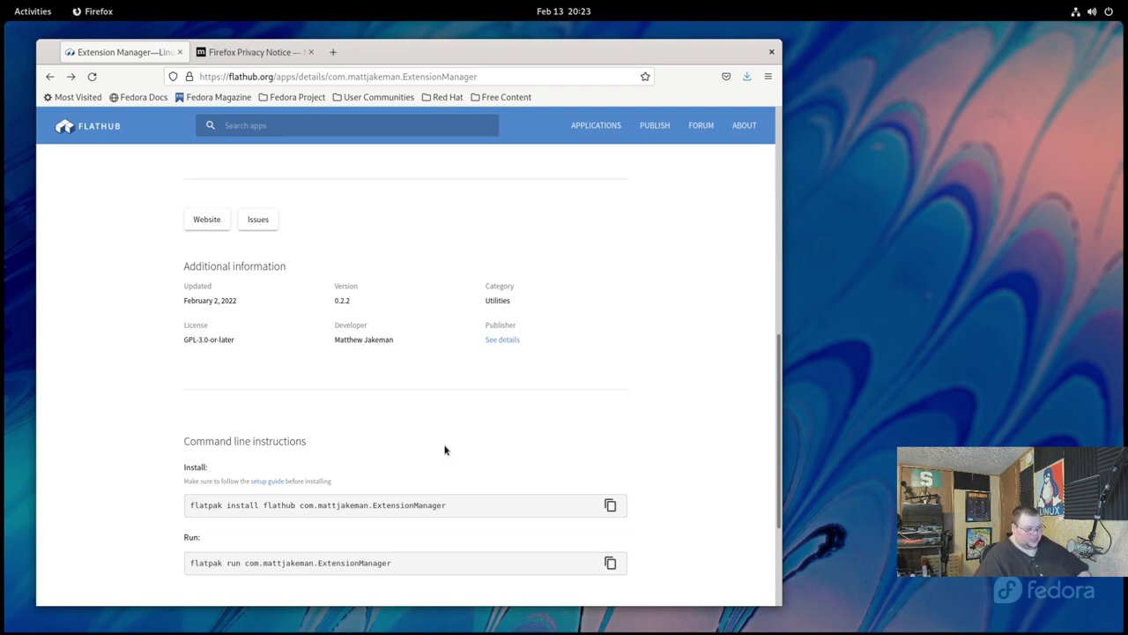
scroll(446, 446, up, 10)
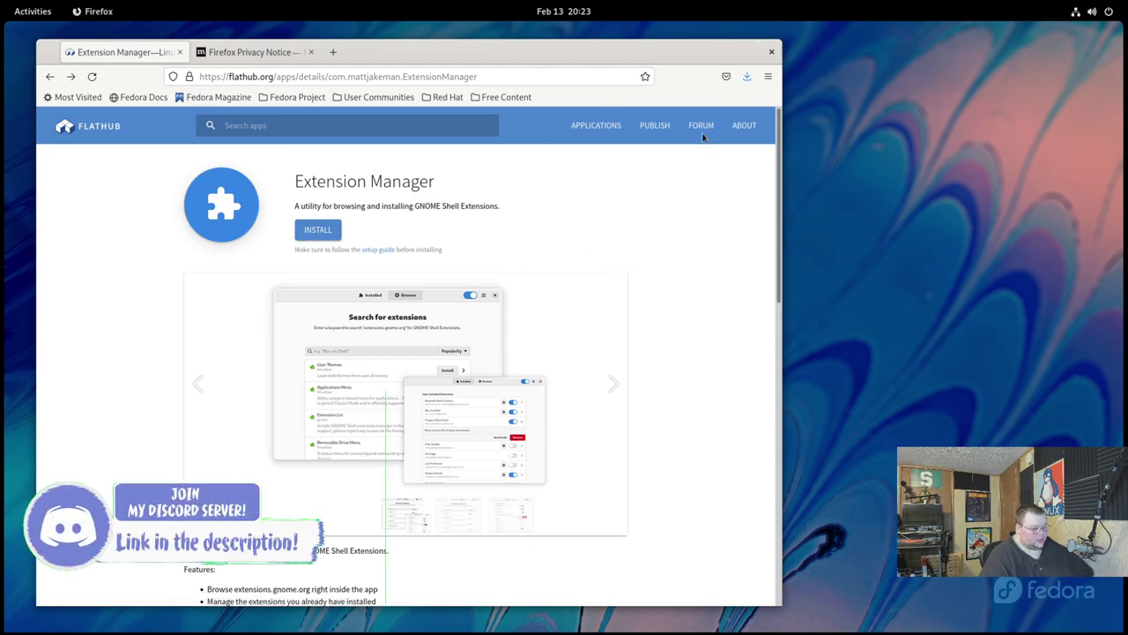
- Switch to Extension Manager on the first workspace and move its window slightly up and toward the centre of the desktop
key(super)
scroll(572, 227, up, 1)
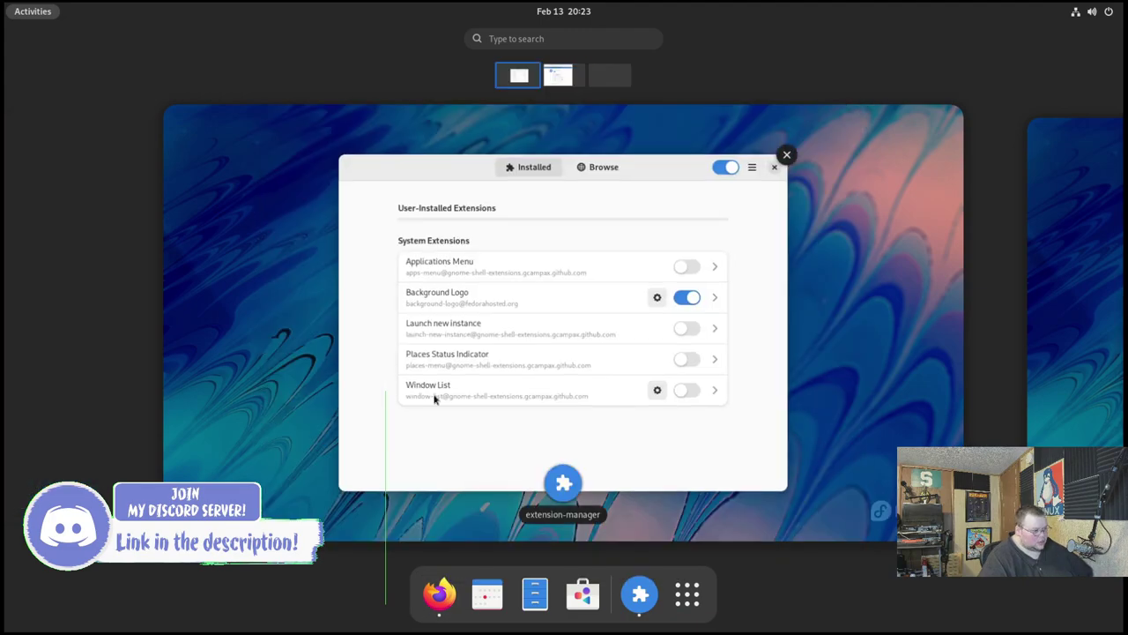
click(573, 226)
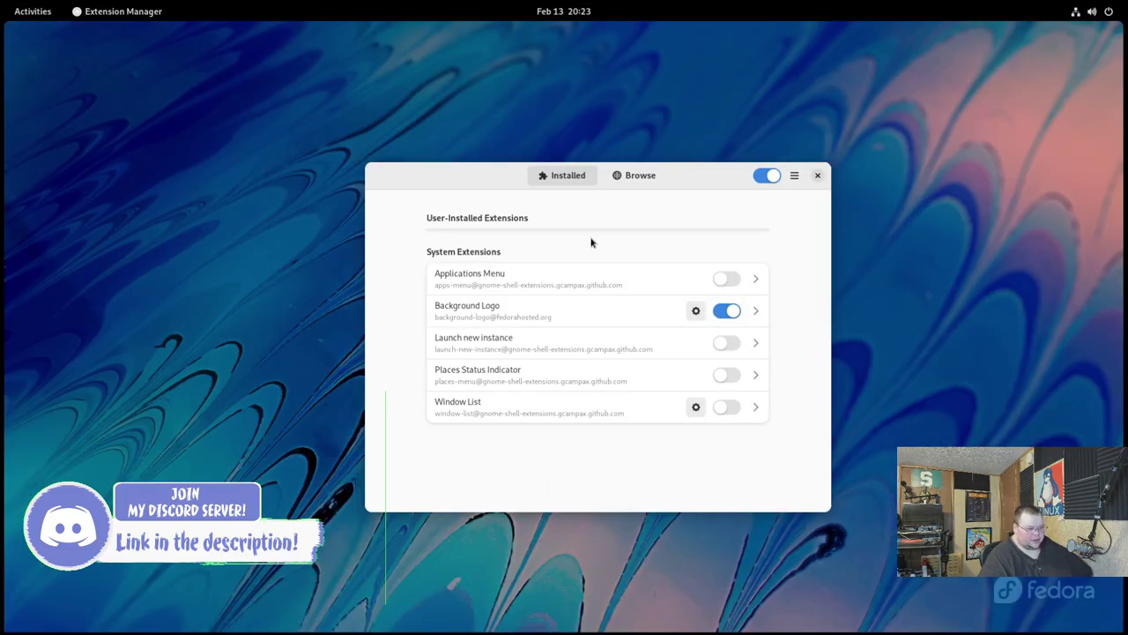
drag(692, 181, 649, 137)
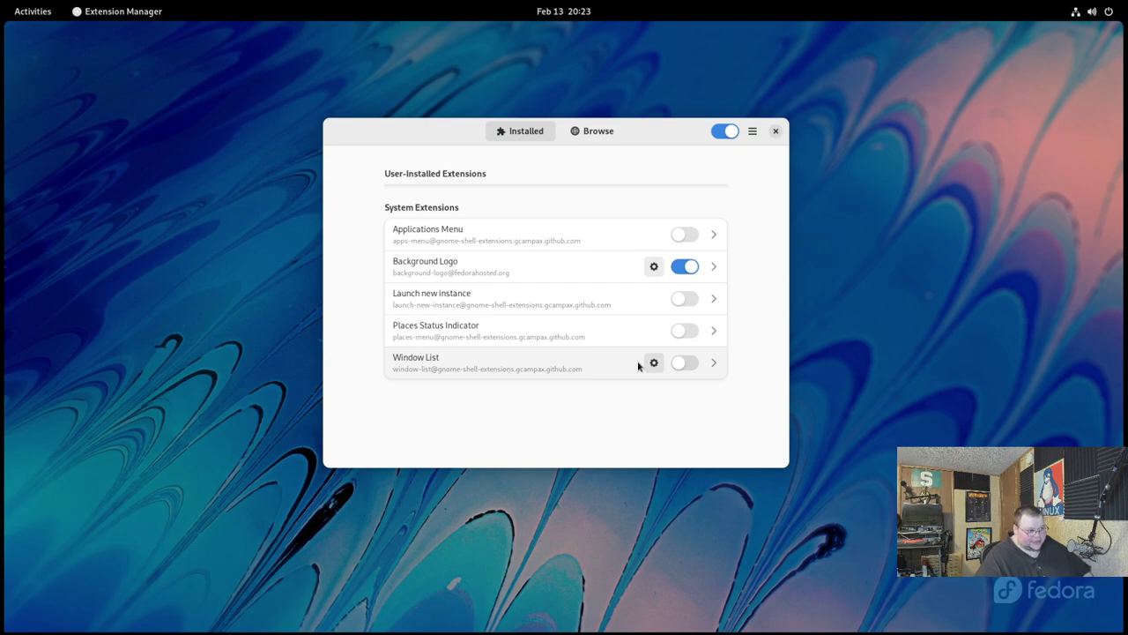
- Install the User Themes extension from the list of available online extensions
click(605, 133)
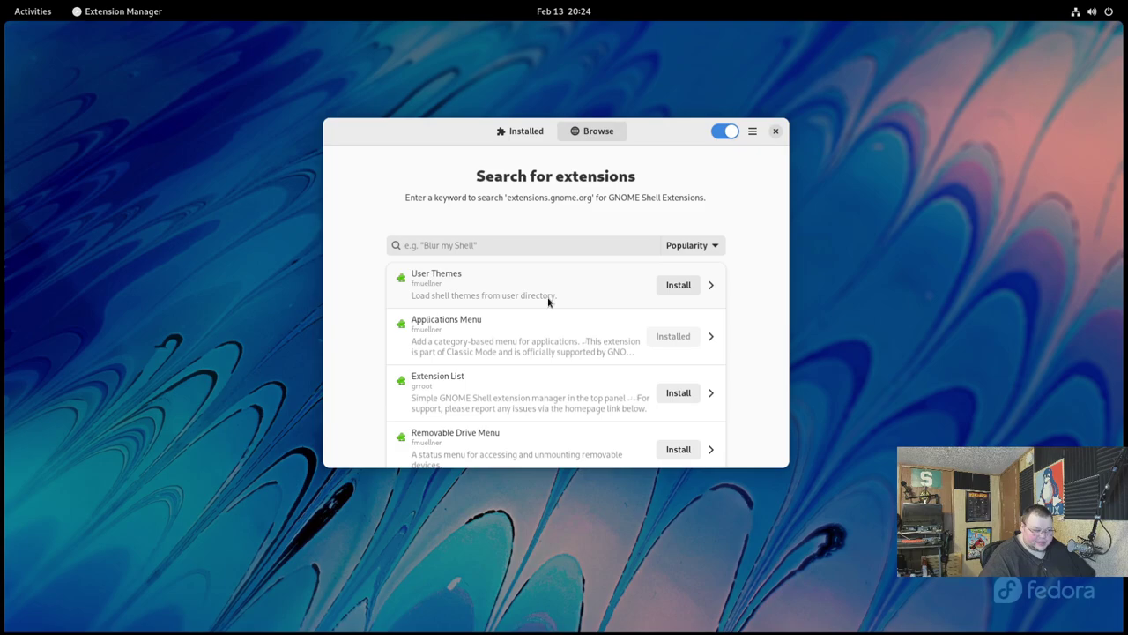
click(678, 284)
click(628, 349)
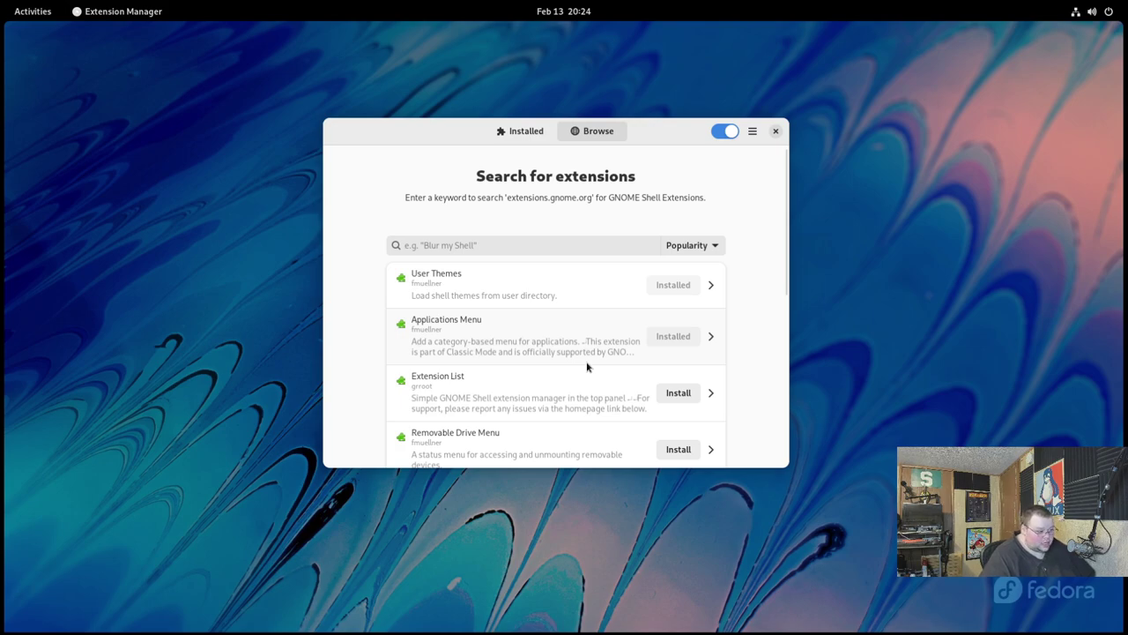
- Search the online extensions for "dash to" and install Dash to Dock
scroll(584, 373, down, 2)
scroll(584, 373, down, 1)
scroll(584, 373, up, 3)
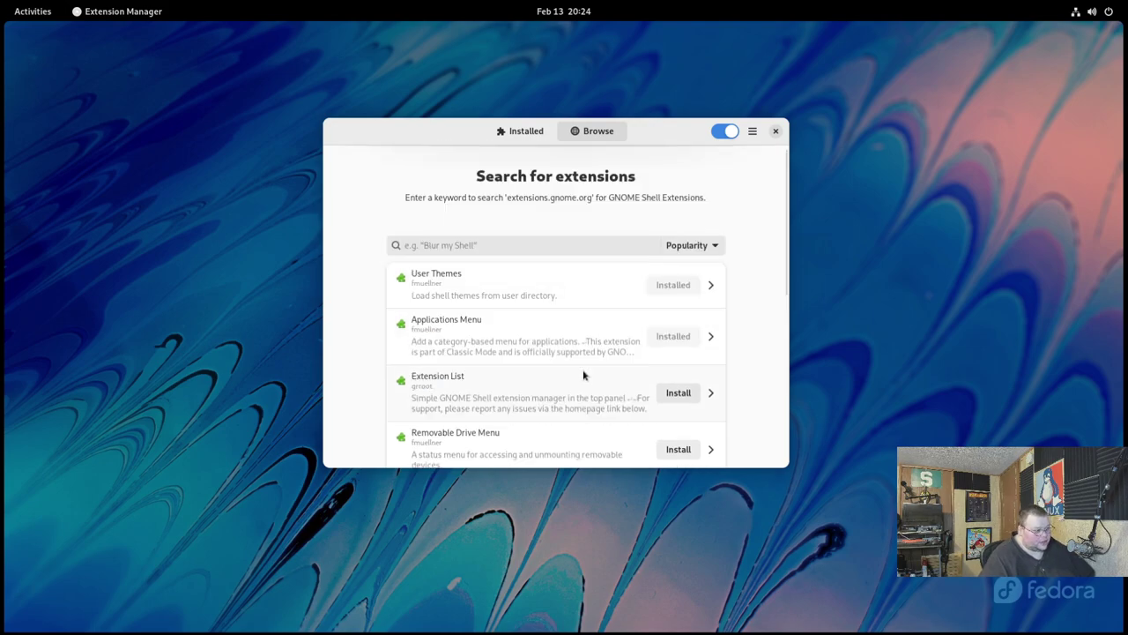
click(441, 248)
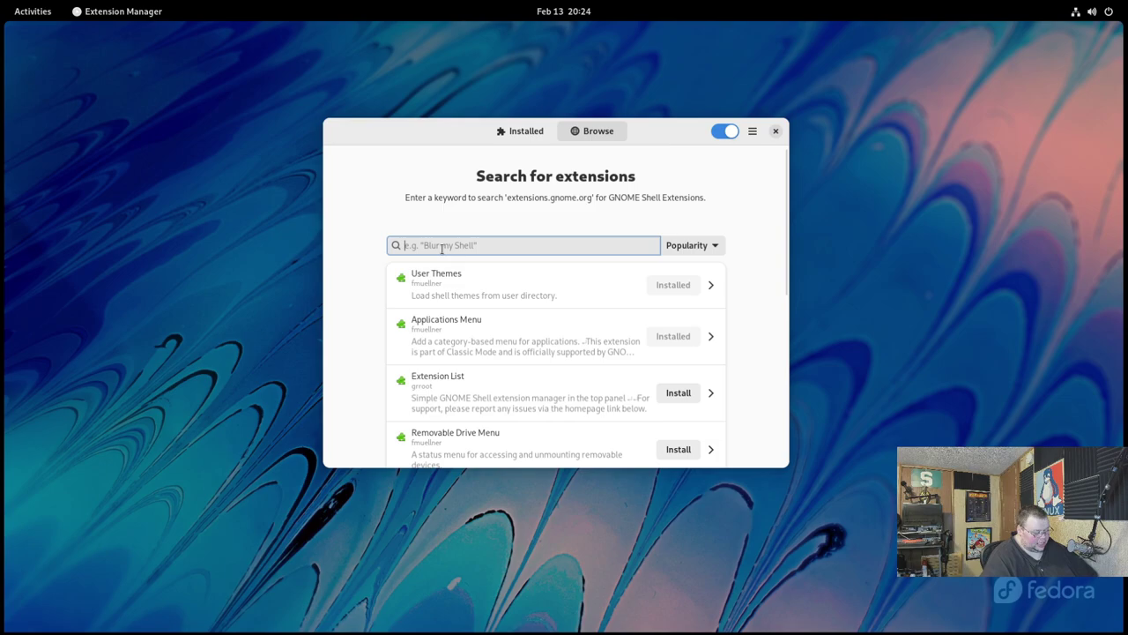
text(dash to)
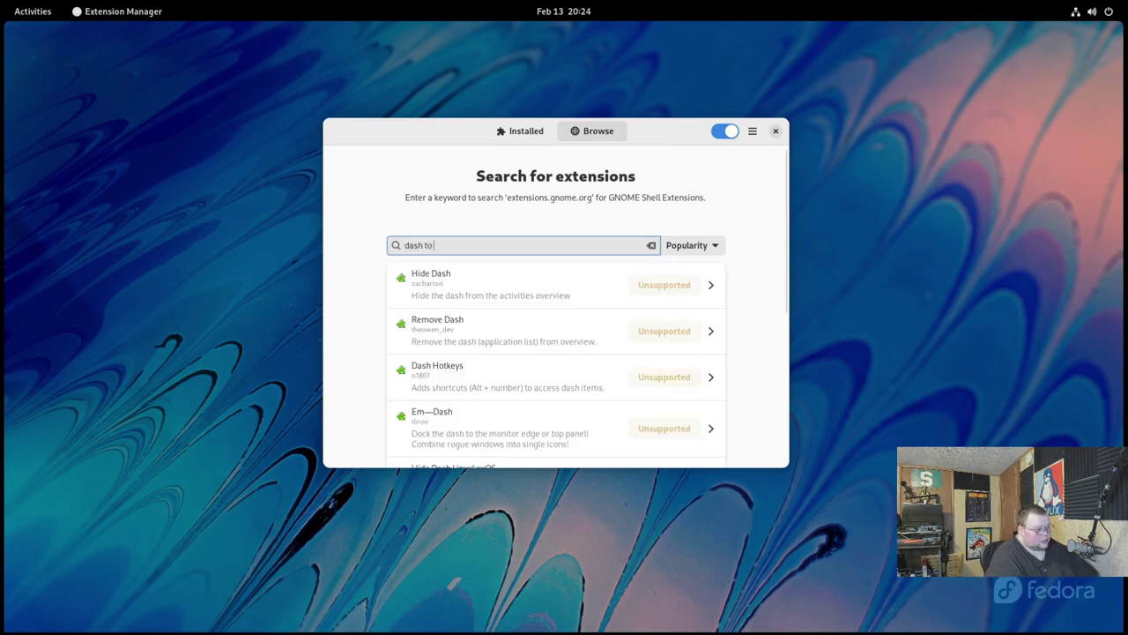
click(678, 291)
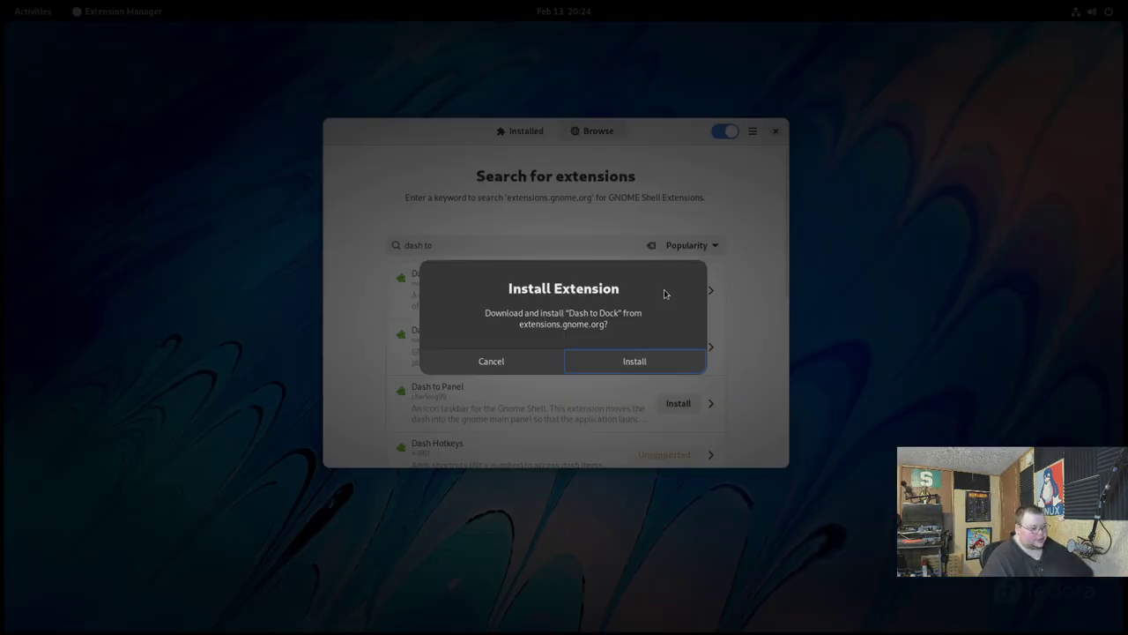
click(634, 360)
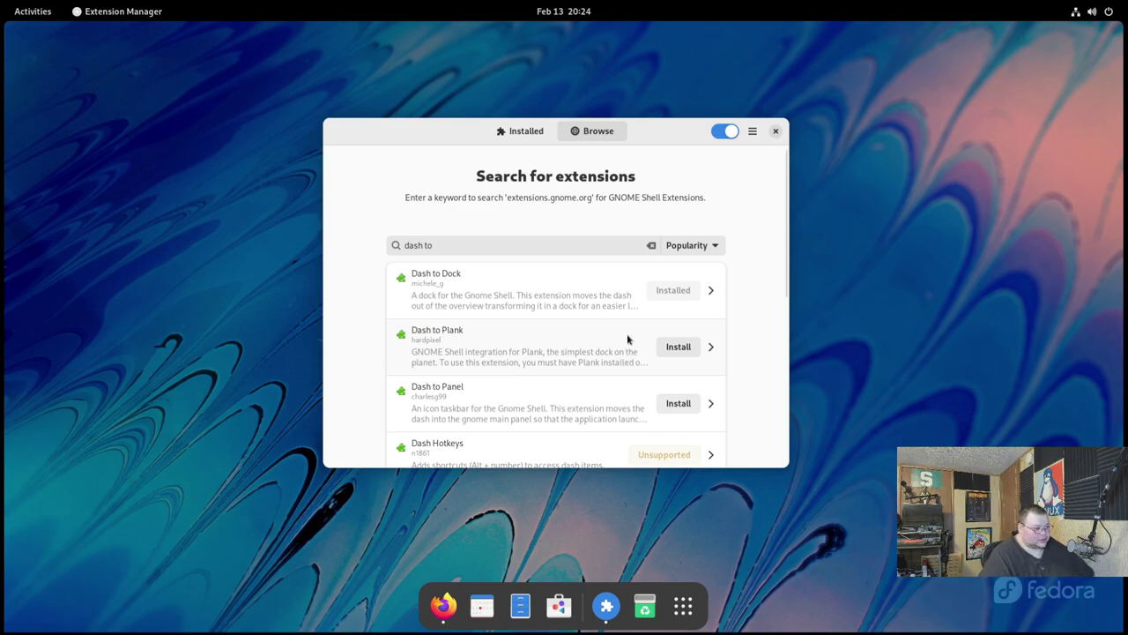
- Inspect the position and size settings of the installed Dash to Dock extension, then close them
click(508, 131)
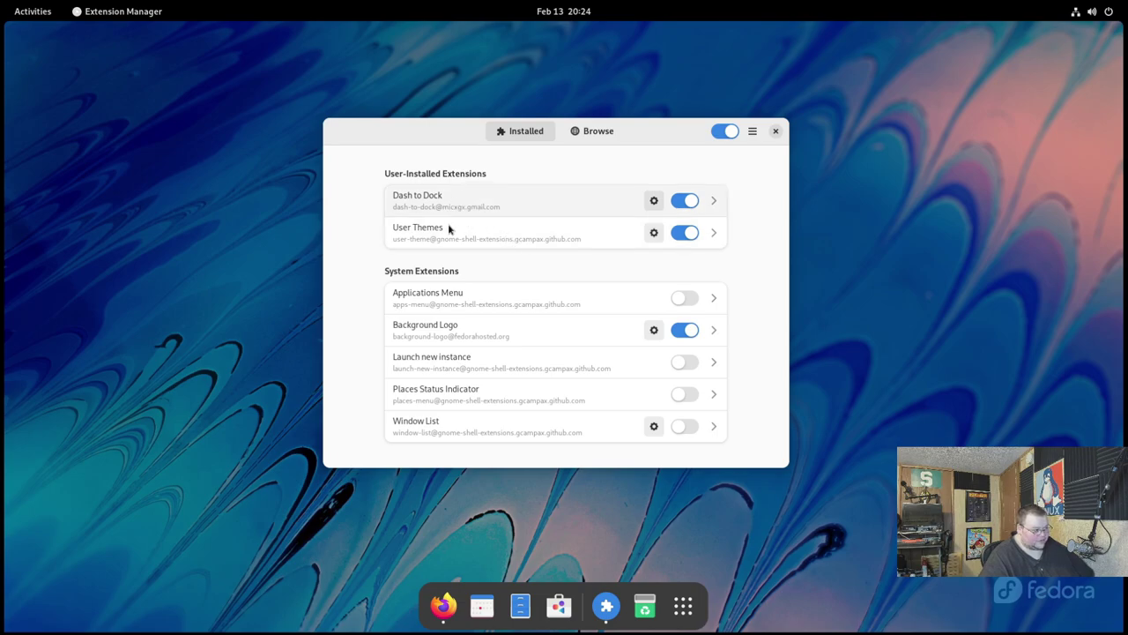
click(654, 201)
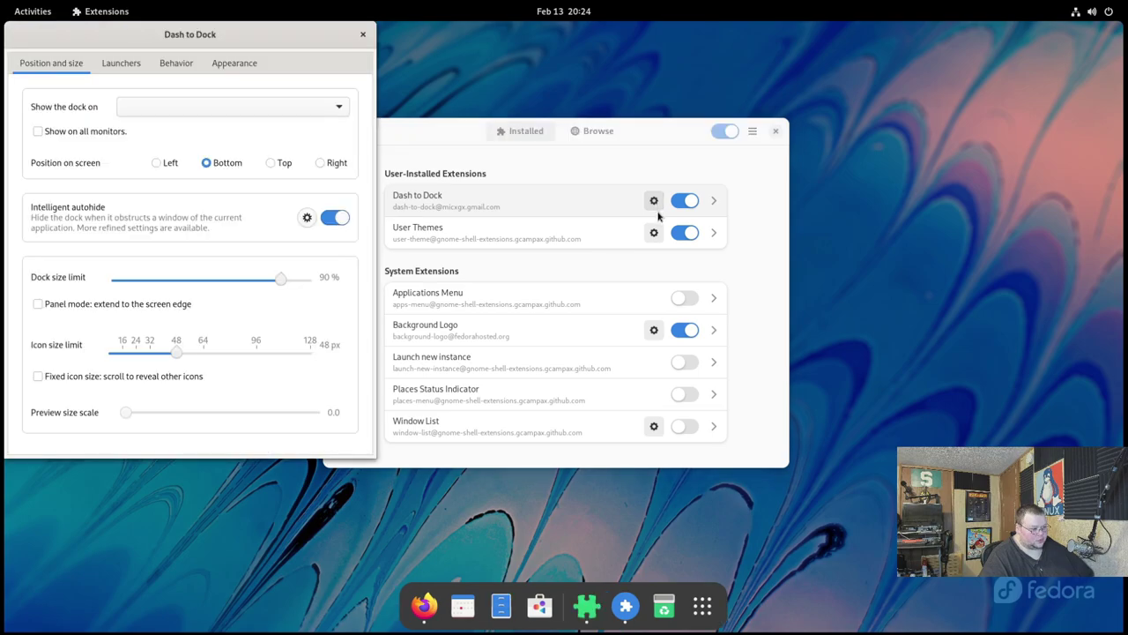
drag(286, 42, 332, 51)
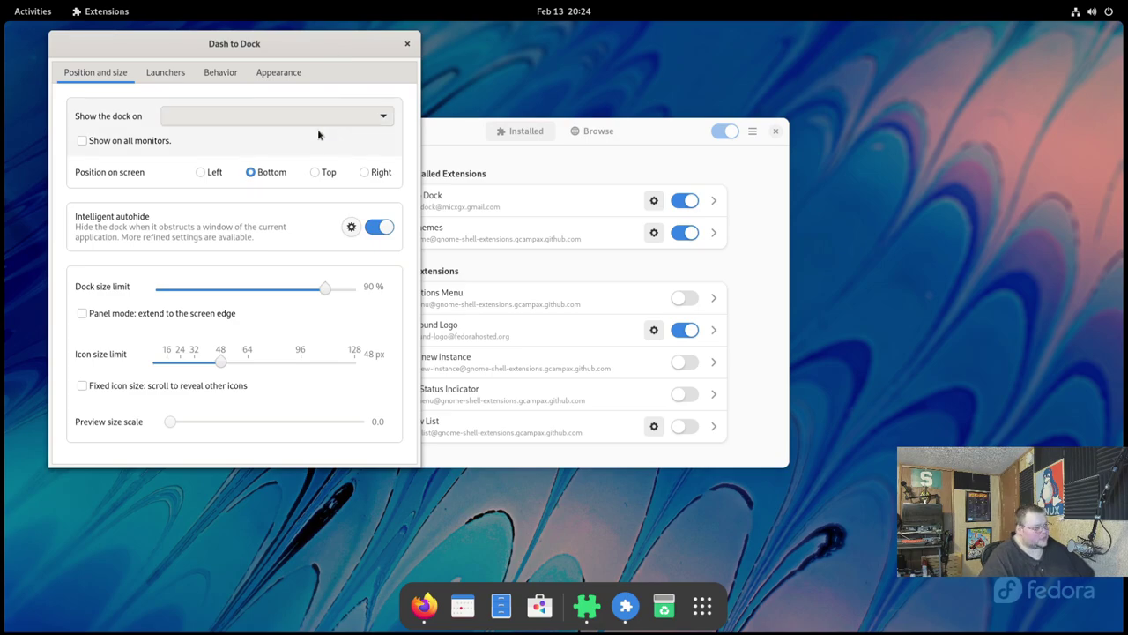
click(407, 44)
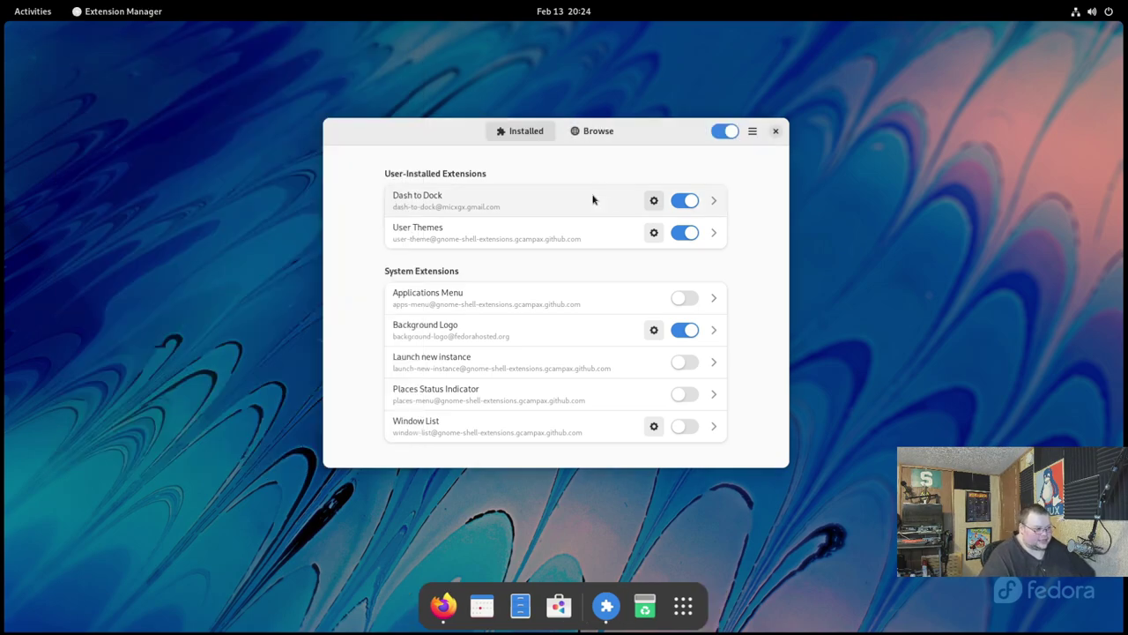
- Look through the remaining "dash to" search results for supported and unsupported extensions, then clear the search
click(608, 135)
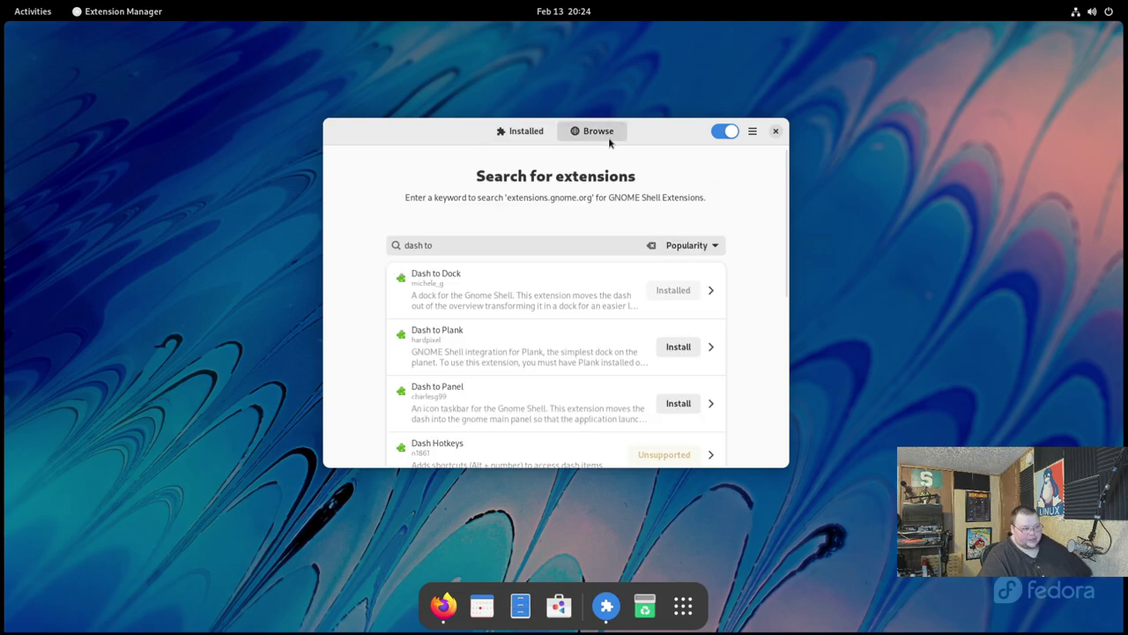
click(752, 132)
click(754, 135)
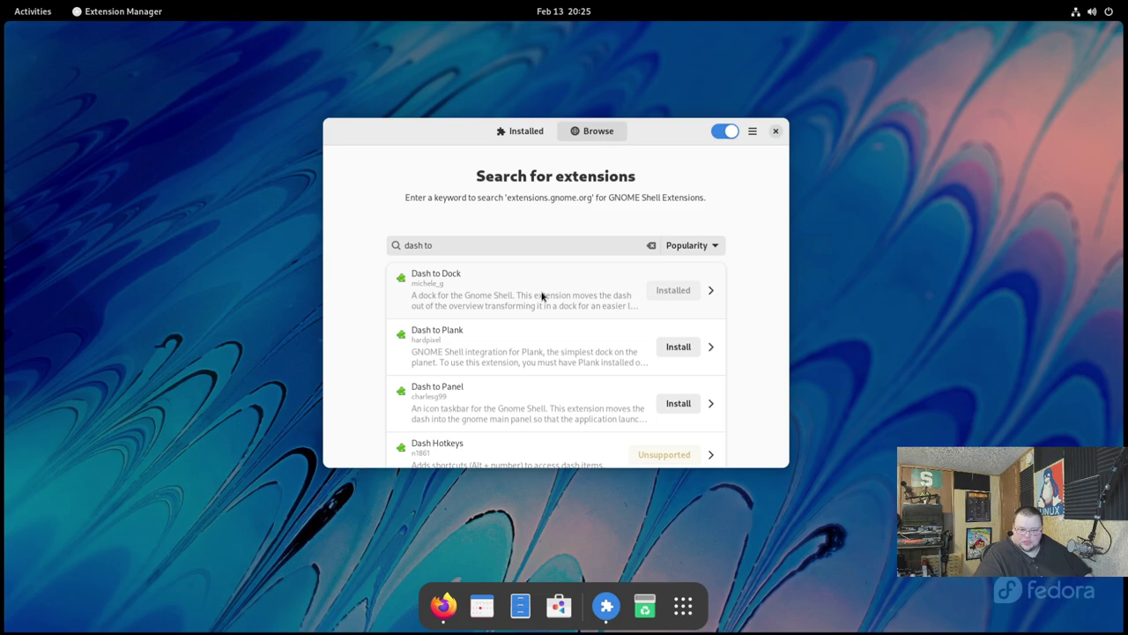
scroll(568, 415, down, 3)
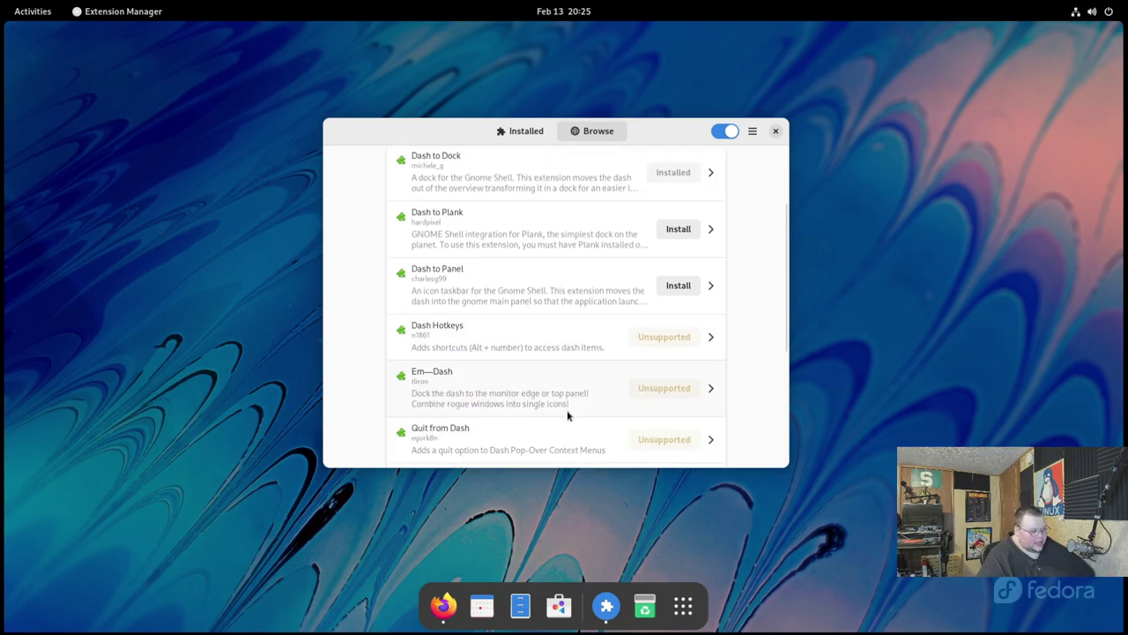
scroll(568, 415, down, 3)
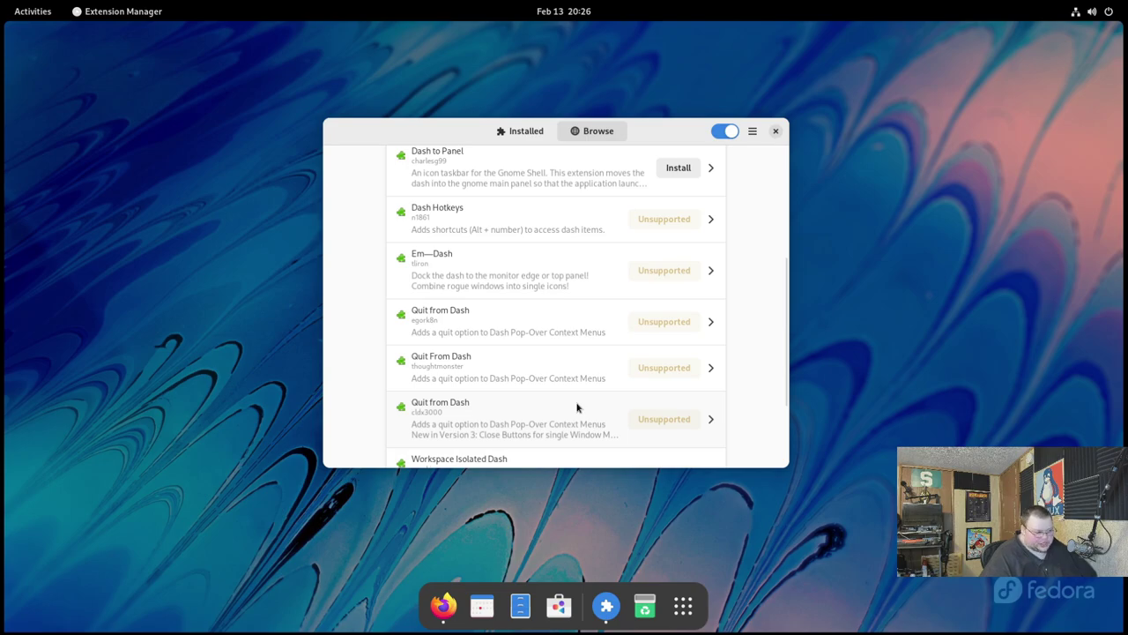
scroll(577, 407, down, 2)
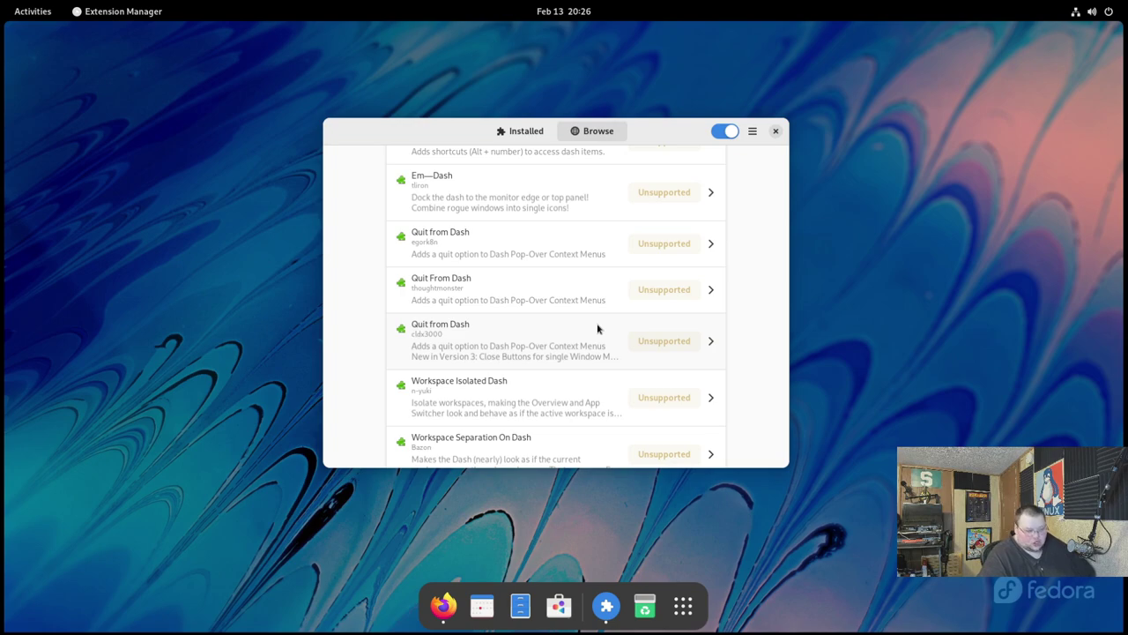
key(Escape)
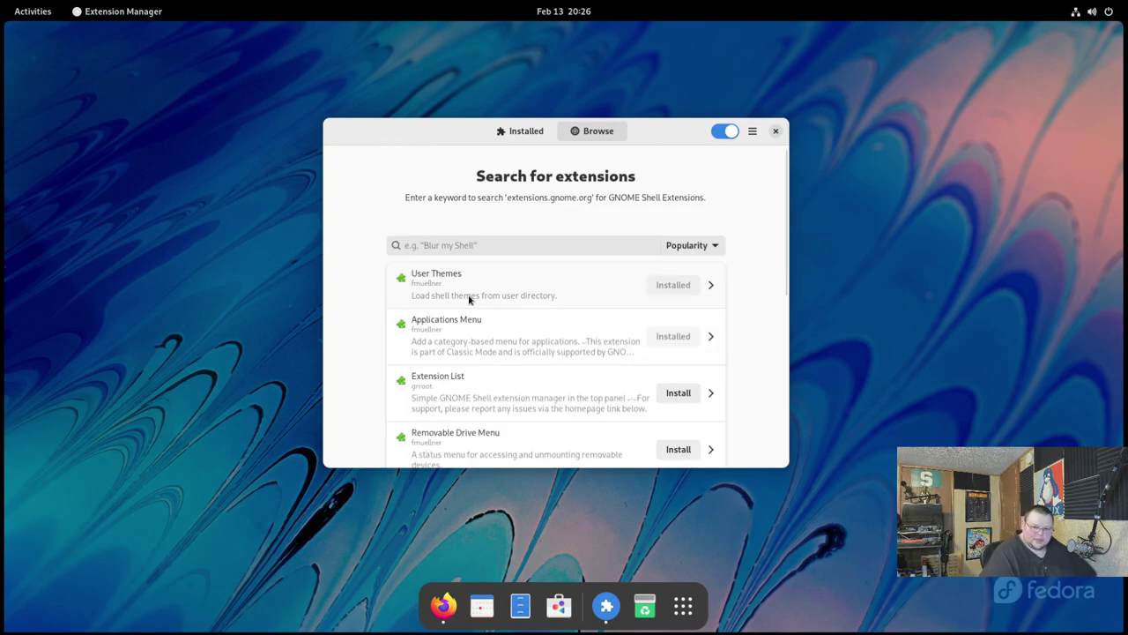
- View the detail pages of the Applications Menu, User Themes and Extension List extensions, returning to the extension list after each
click(480, 337)
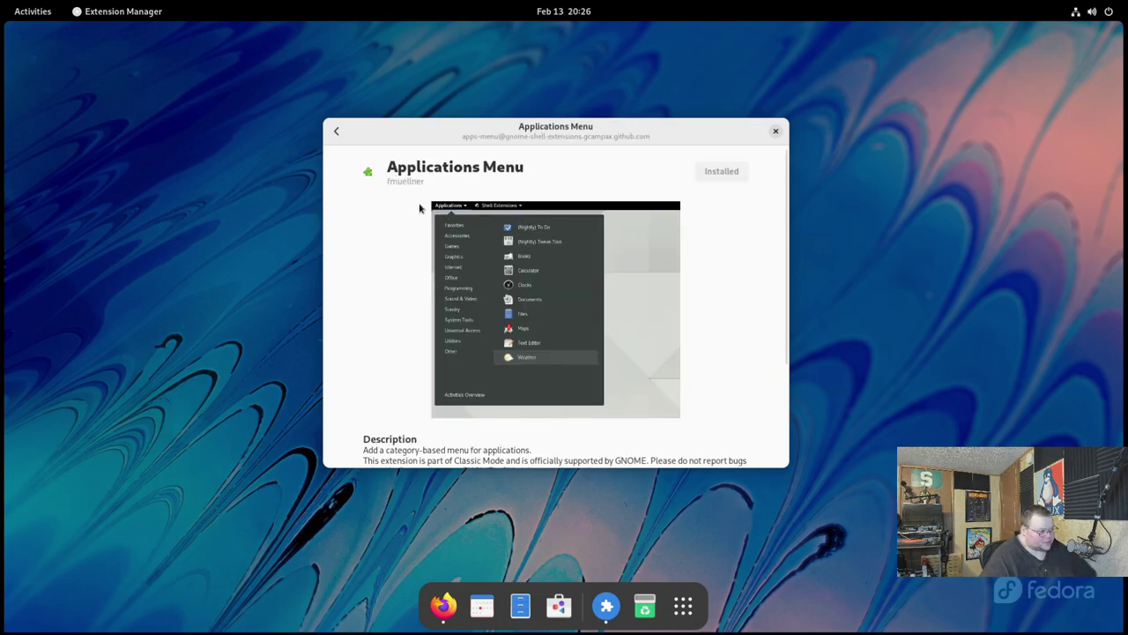
click(336, 132)
click(455, 286)
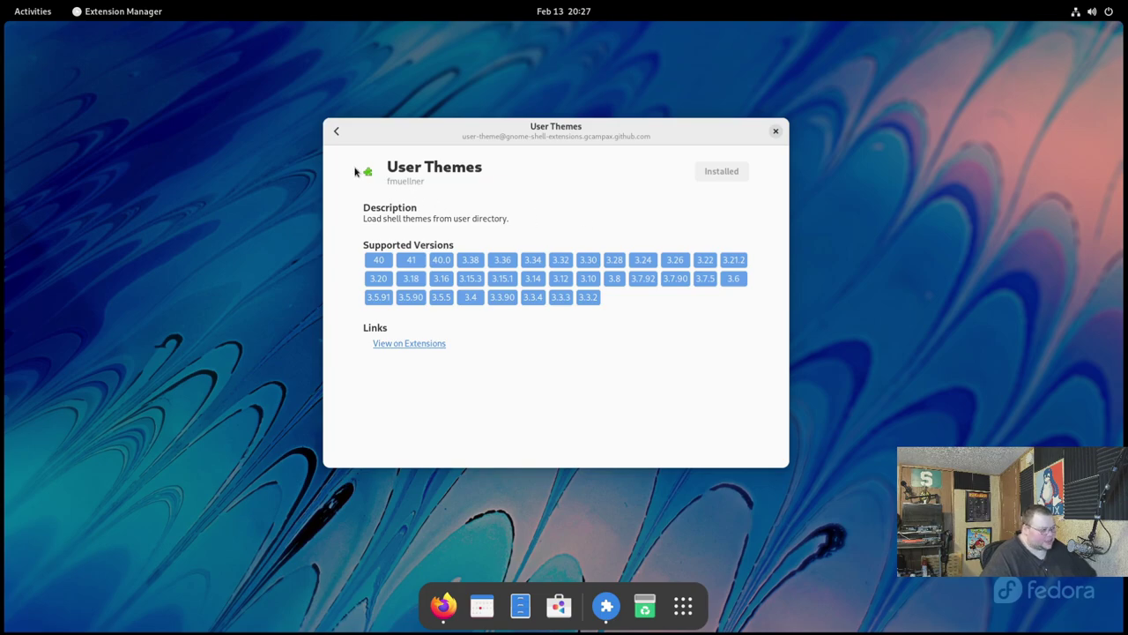
click(335, 131)
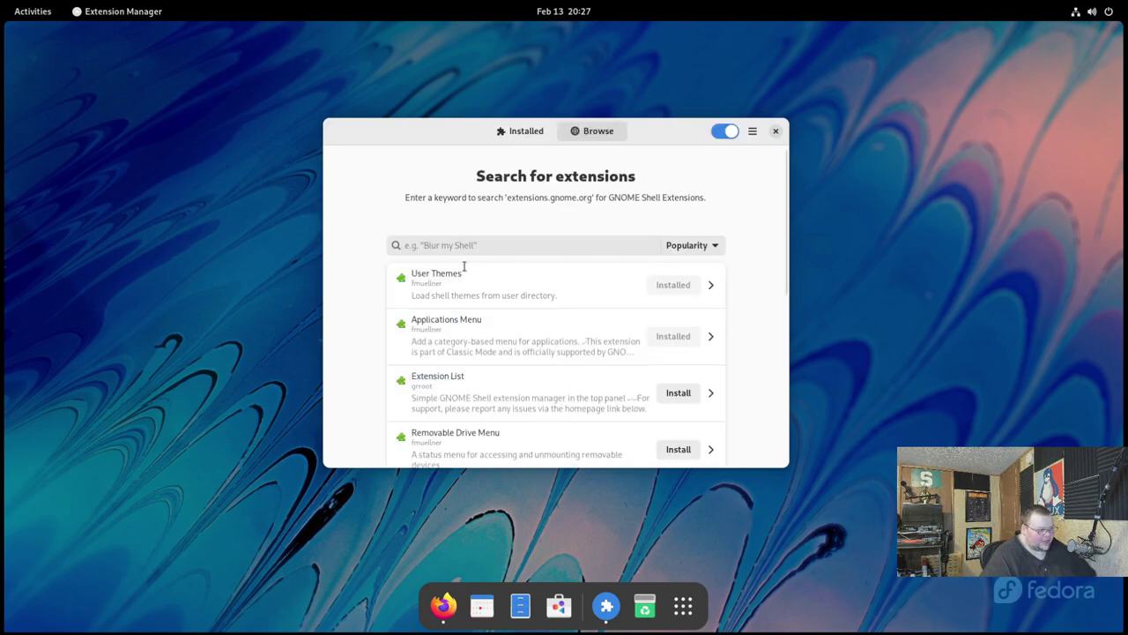
click(468, 387)
key(alt+Left)
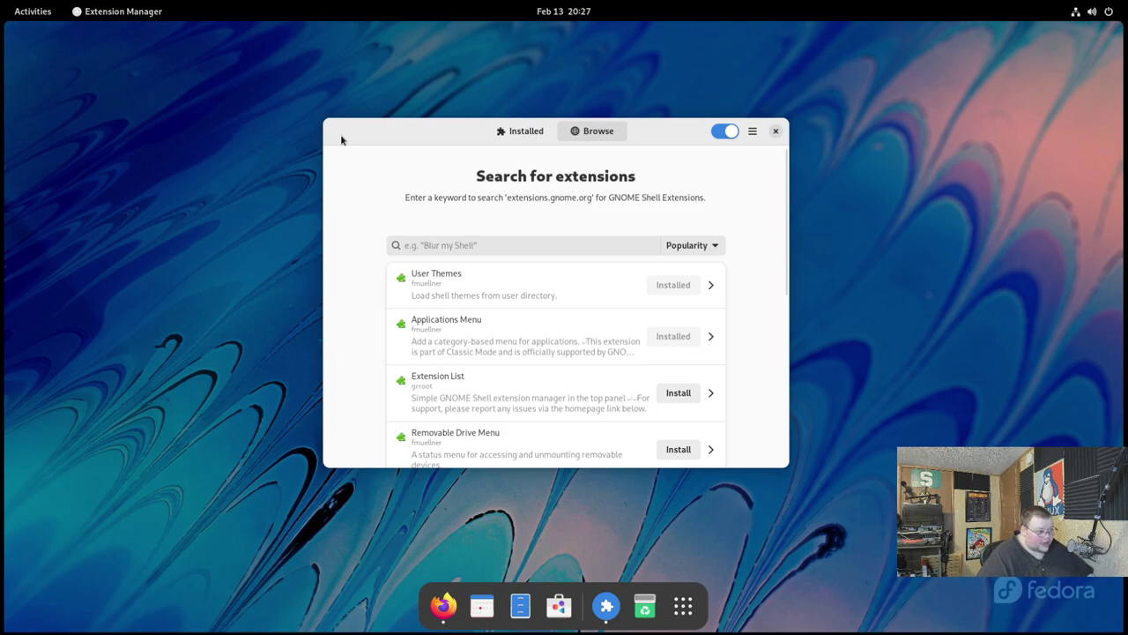
- Show the available sort orders for the online extensions
click(714, 249)
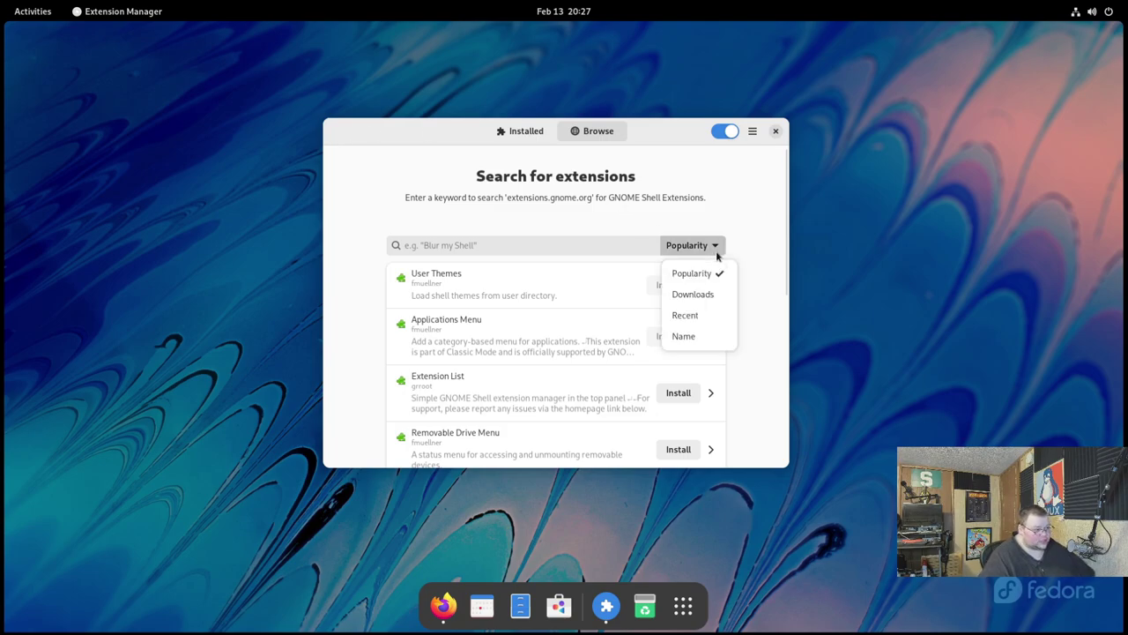